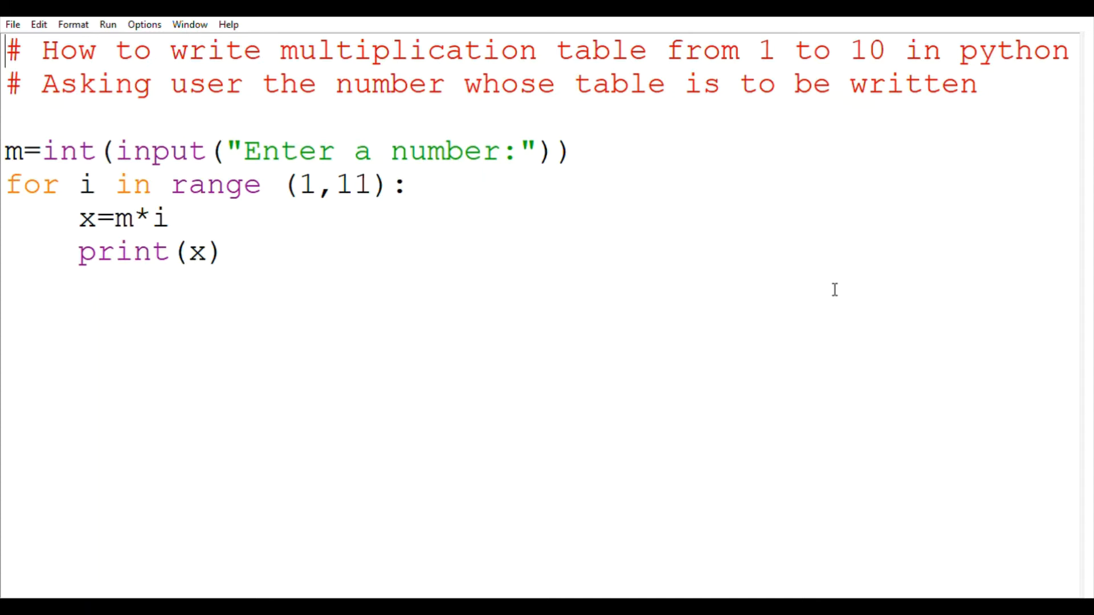
- Run Table.py with F5 and enter 11, listing its multiples 11 through 110 in the shell
key(F5)
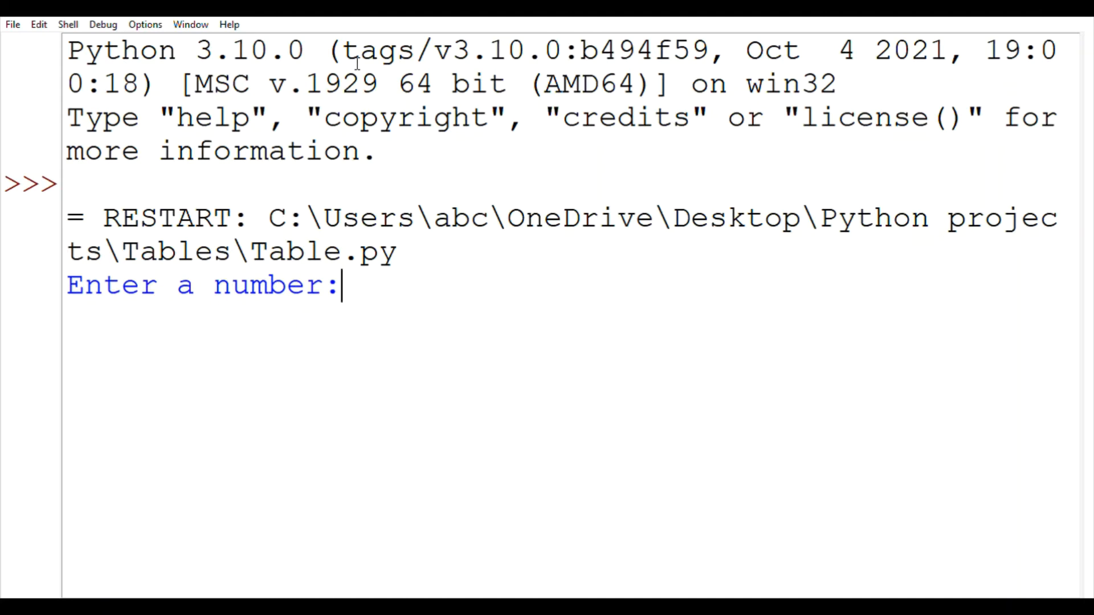
text(11)
key(Return)
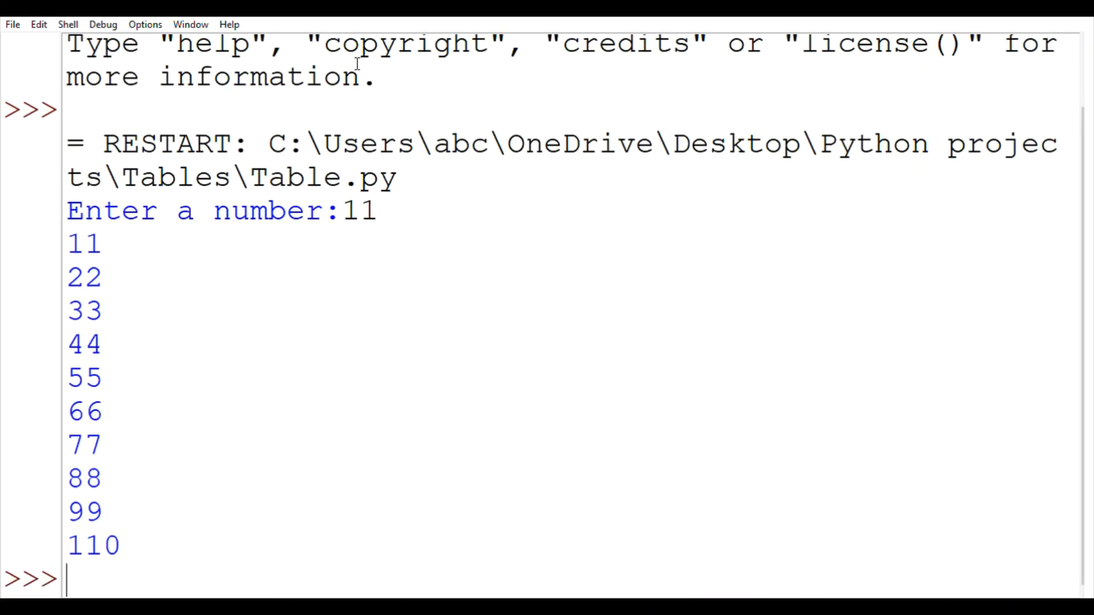